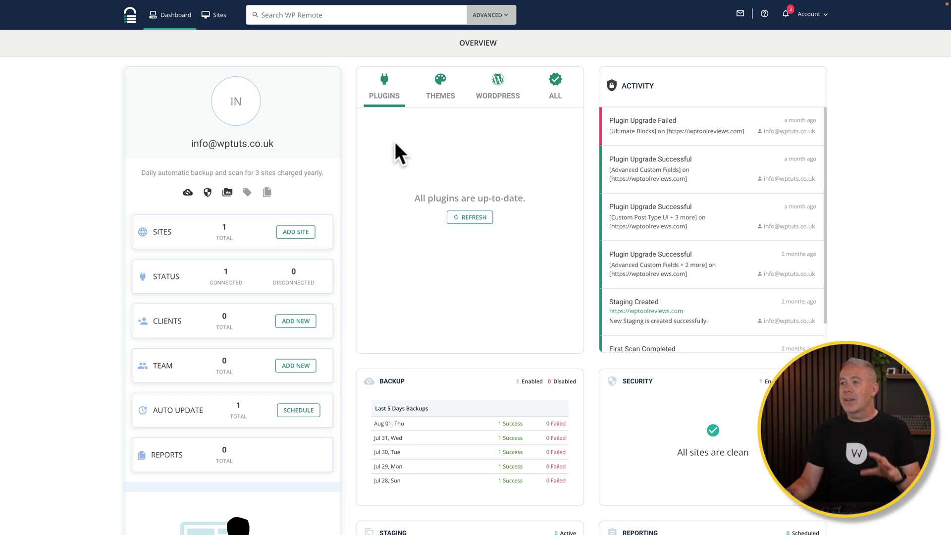
# Step: Refresh the available plugin updates and check the update status for themes, WordPress core and everything combined
pyautogui.click(467, 218)
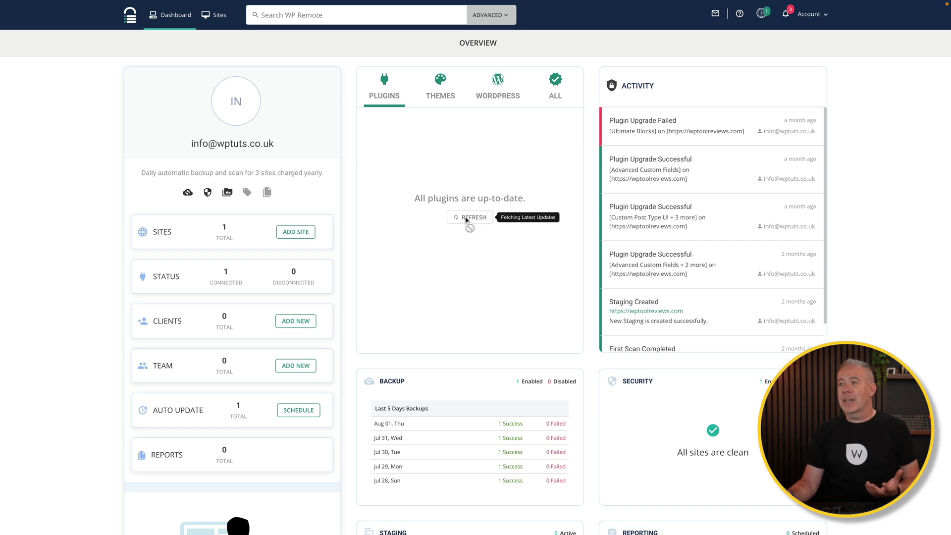
pyautogui.click(448, 96)
pyautogui.click(505, 92)
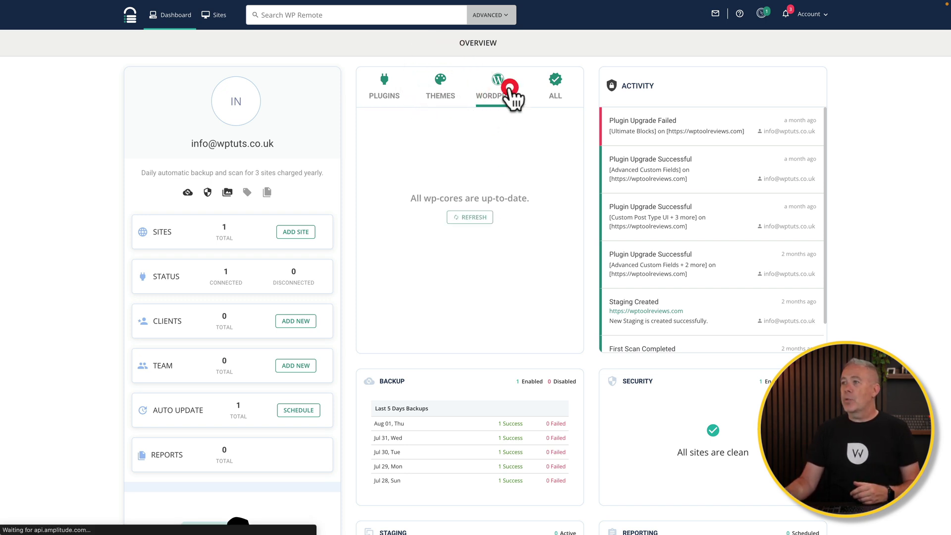
pyautogui.click(556, 88)
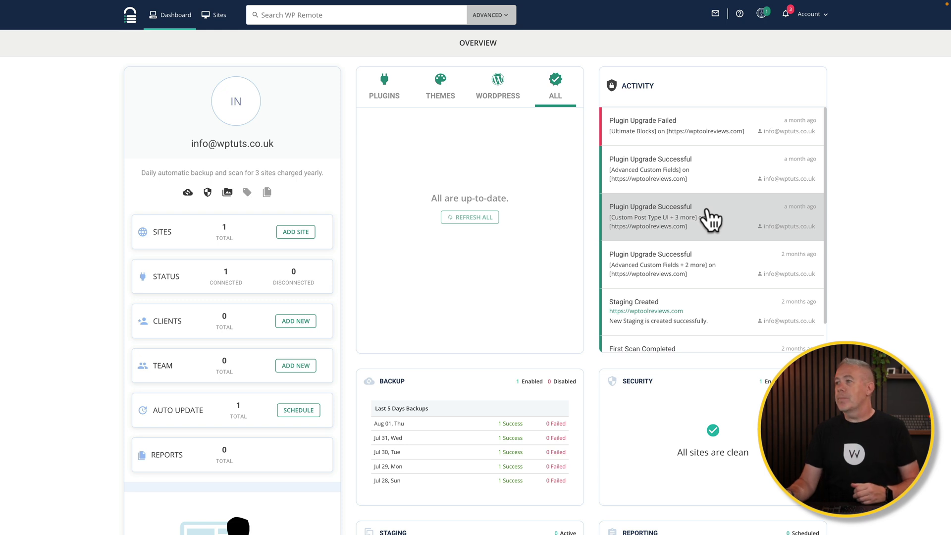
# Step: Review the dashboard's activity, backup, security, staging, reporting, firewall, uptime monitoring and performance summaries
pyautogui.scroll(-1, 711, 220)
pyautogui.scroll(1, 715, 205)
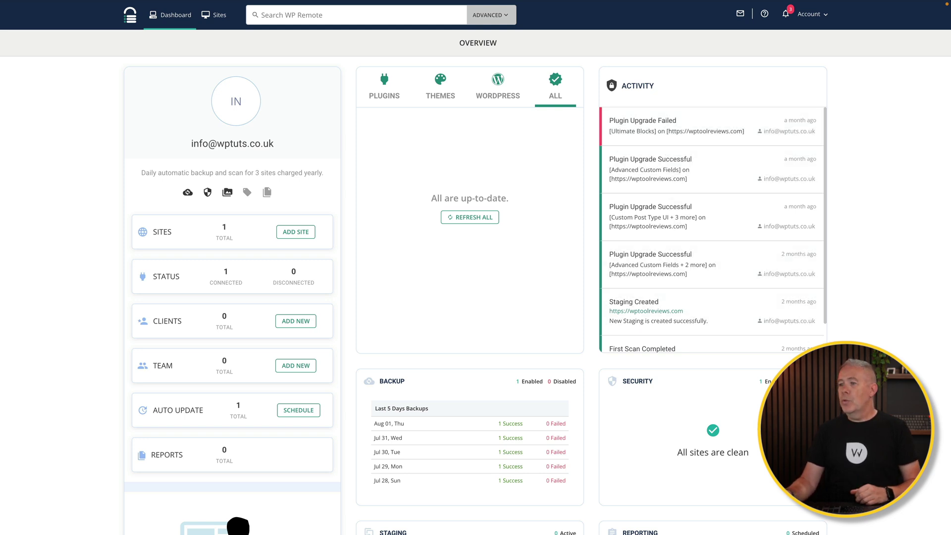
pyautogui.scroll(-3, 822, 337)
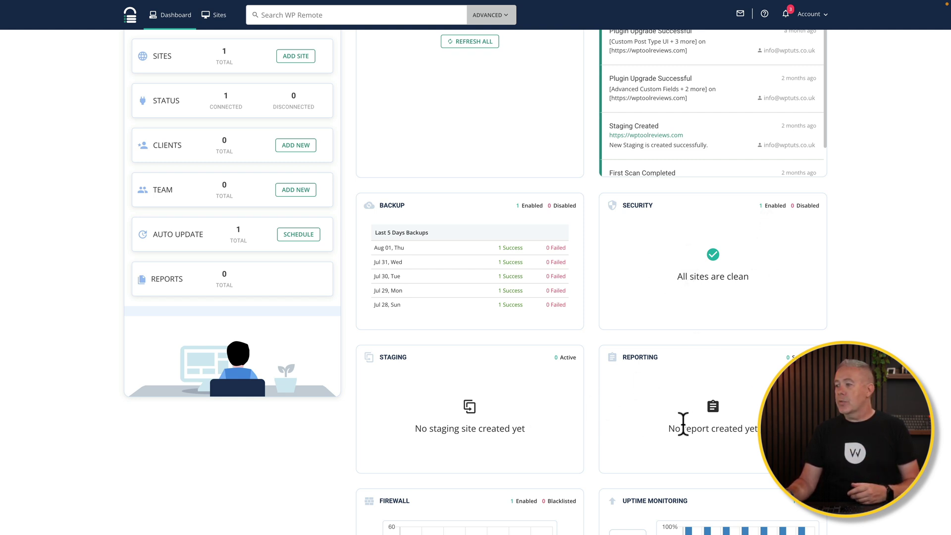
pyautogui.scroll(-5, 683, 423)
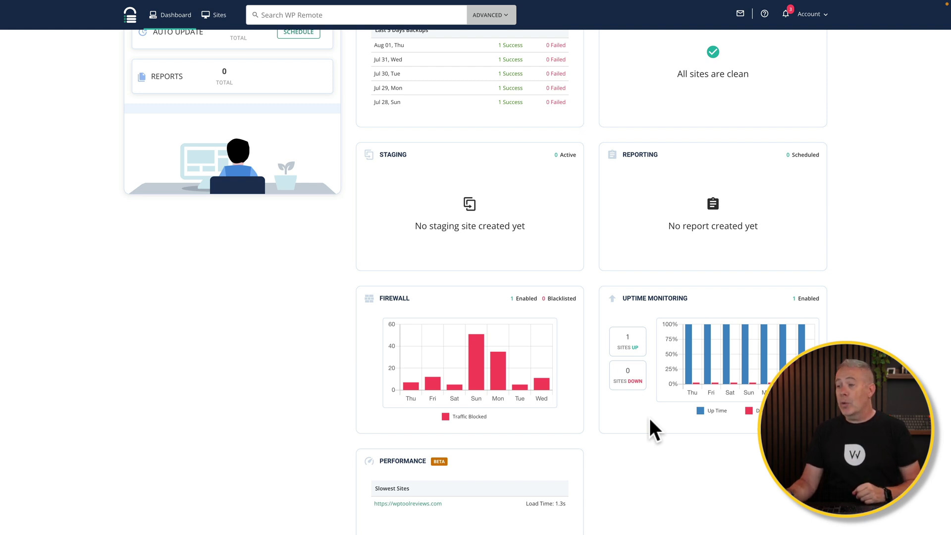
pyautogui.scroll(-2, 650, 420)
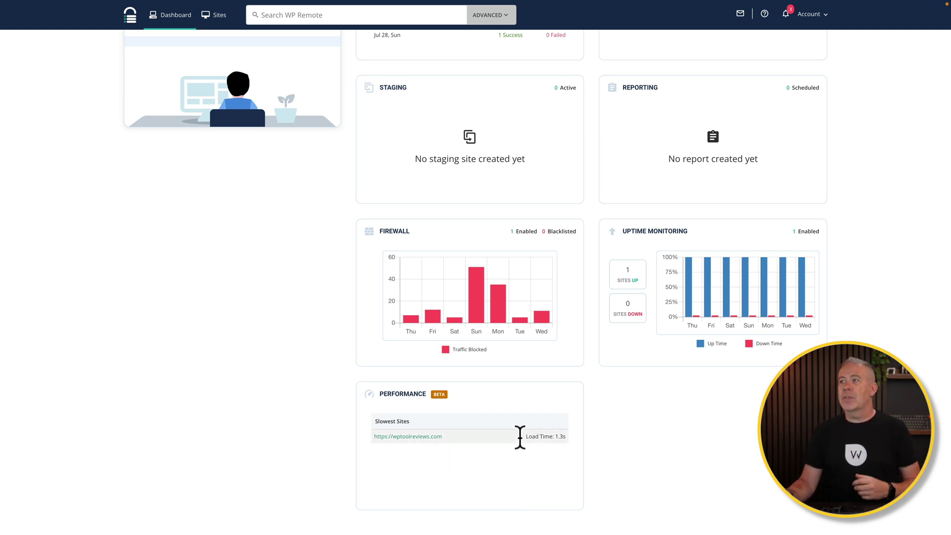
pyautogui.scroll(9, 277, 392)
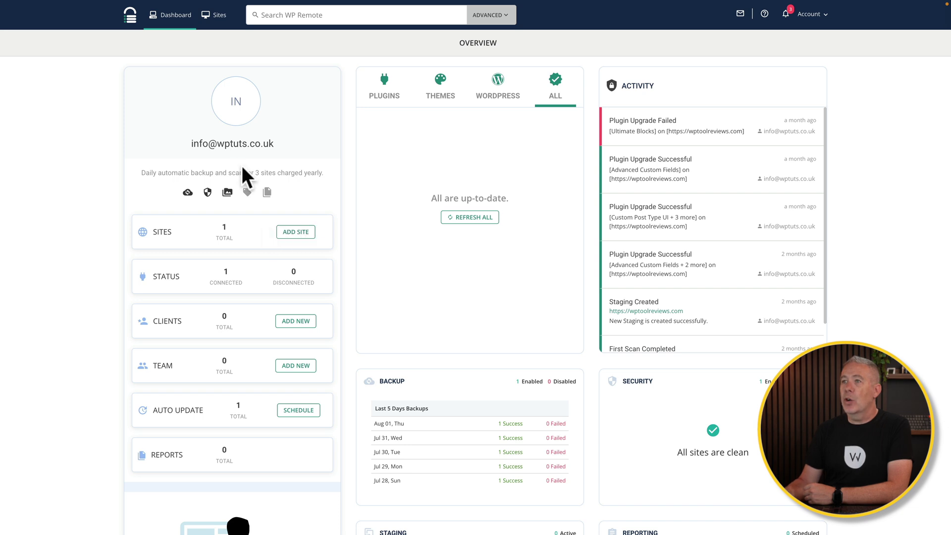
# Step: Open the overview of the wptoolreviews.com site and inspect its backup details, including the note dialog for an on-demand backup
pyautogui.click(218, 16)
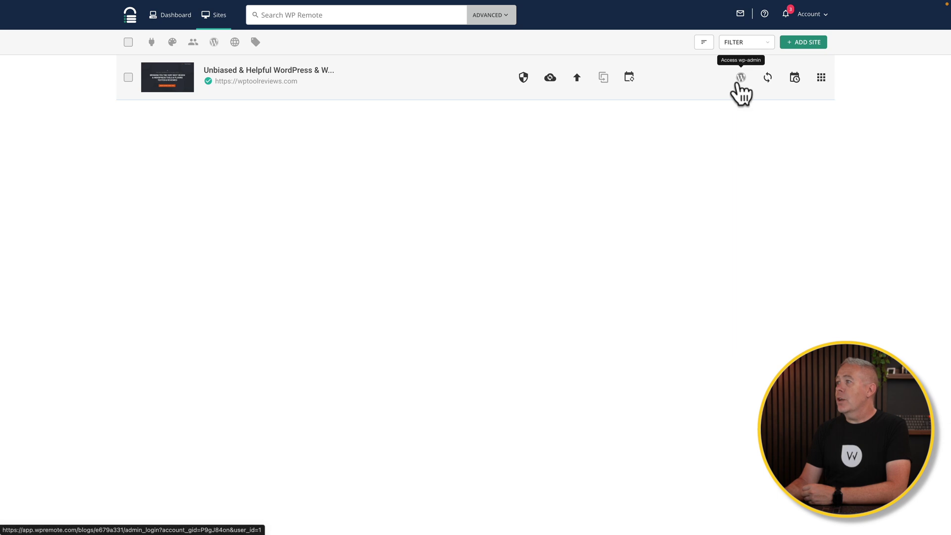
pyautogui.click(820, 78)
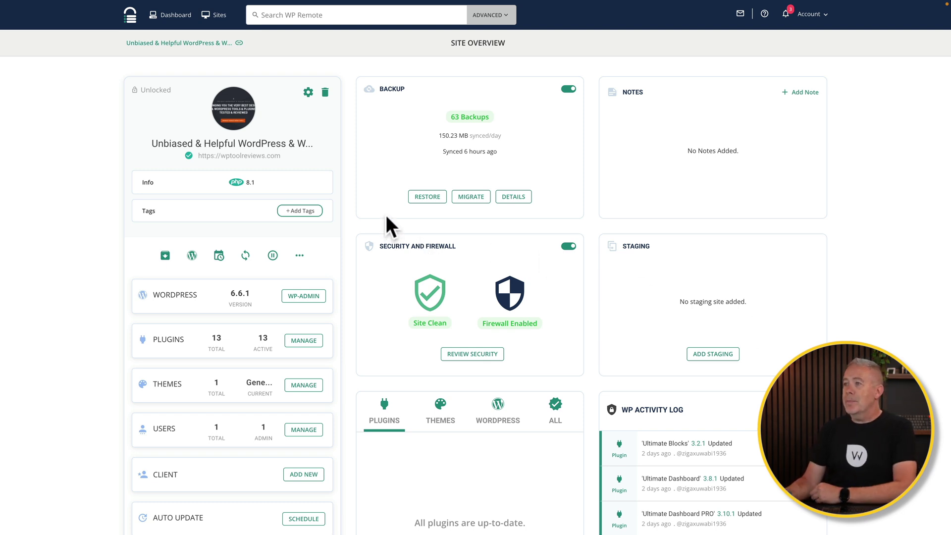
pyautogui.click(510, 198)
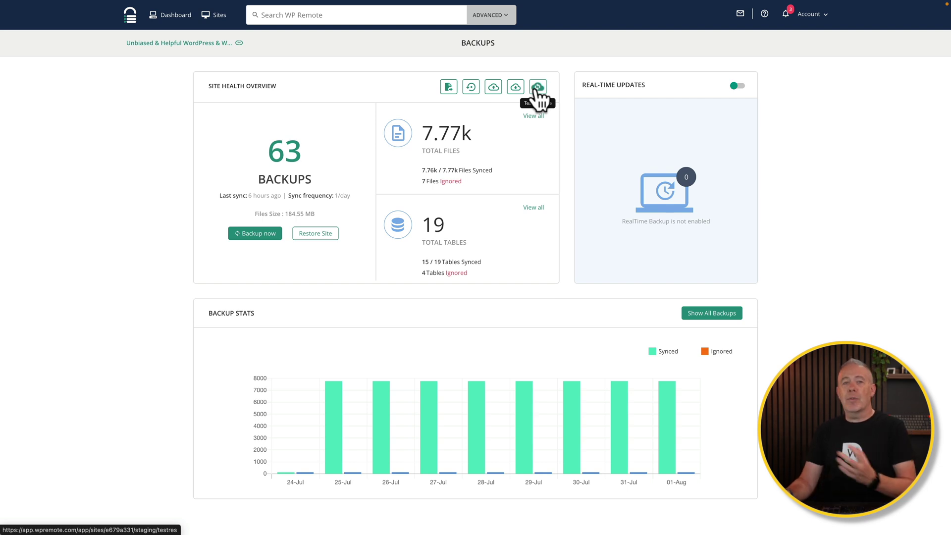
pyautogui.click(254, 234)
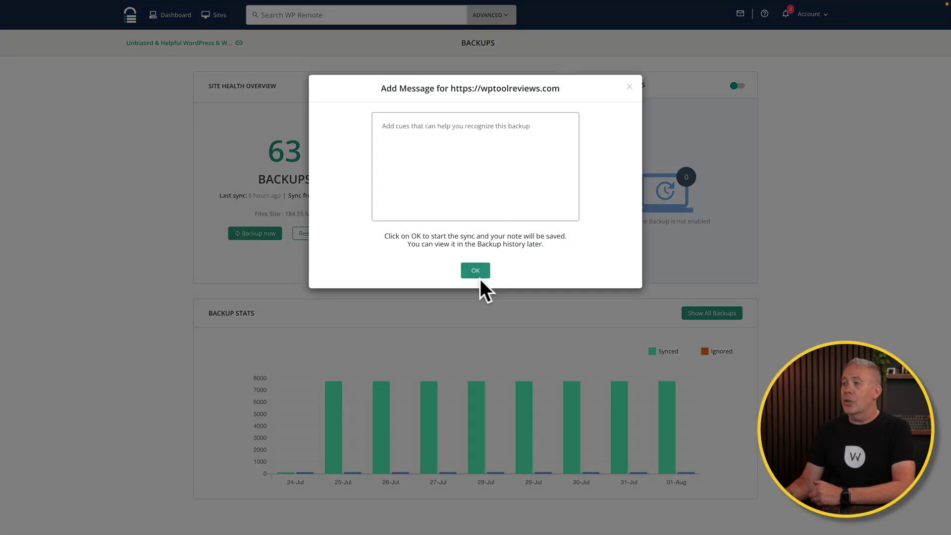
pyautogui.click(628, 87)
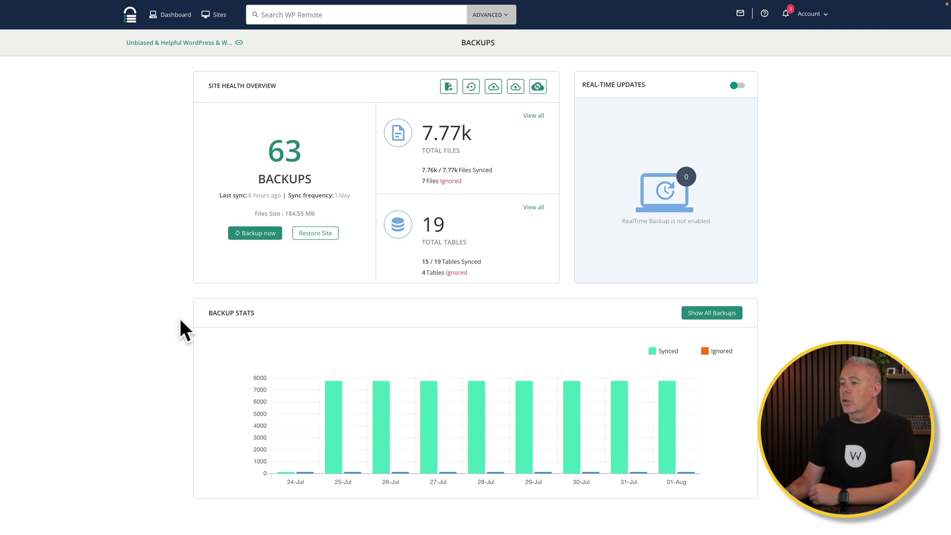
pyautogui.hscroll(-5, 119, 99)
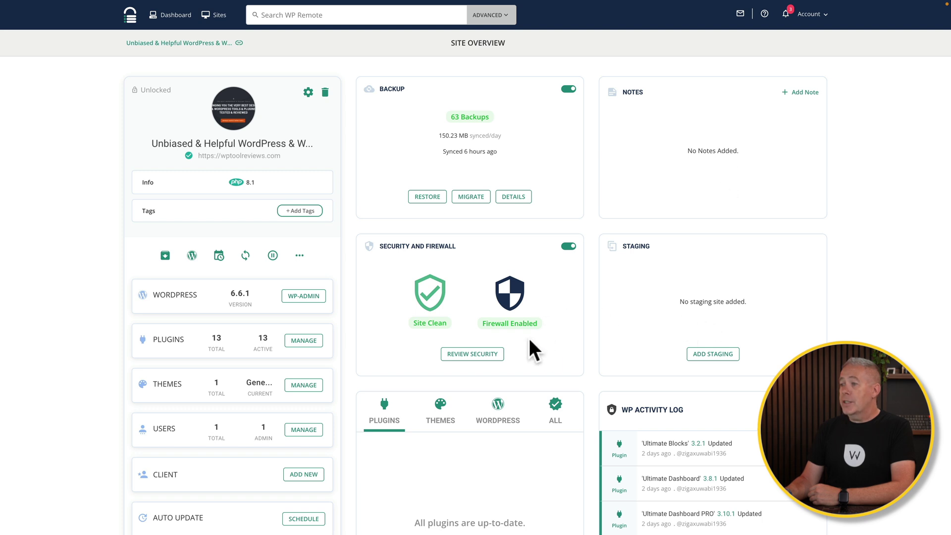
# Step: Review the site's security and firewall report and return to the site overview
pyautogui.click(478, 352)
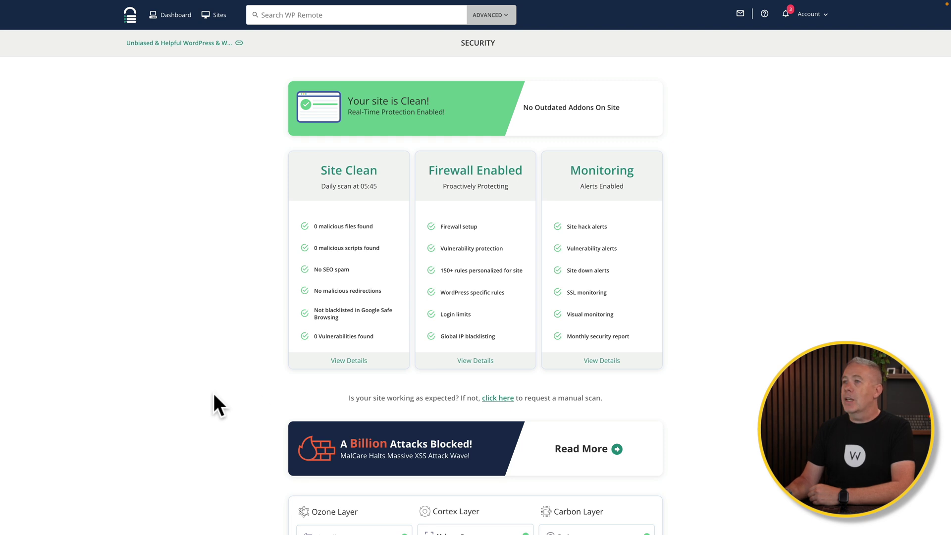
pyautogui.hscroll(-5, 213, 393)
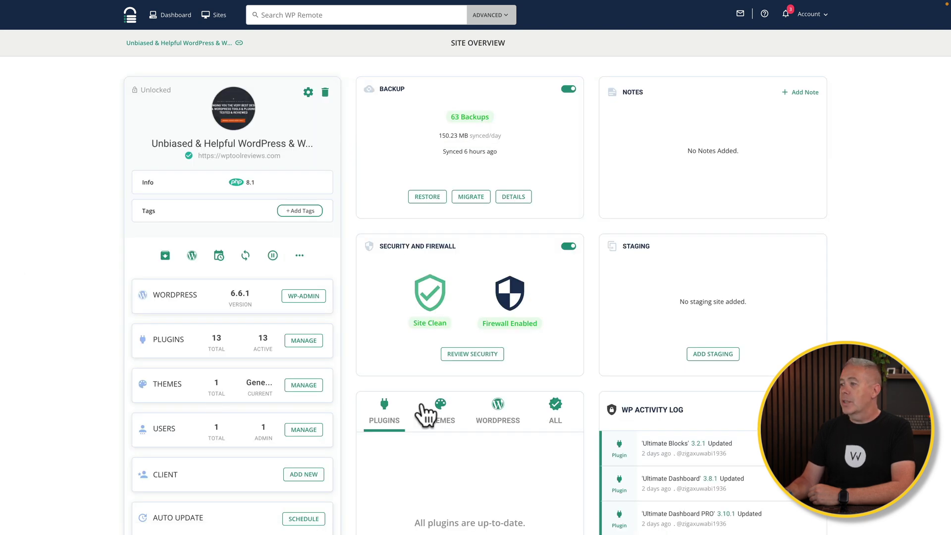
# Step: Create a staging site from the Aug 1st 2024, 05:49 AM backup with PHP version 8.1, and return to the site details
pyautogui.click(716, 356)
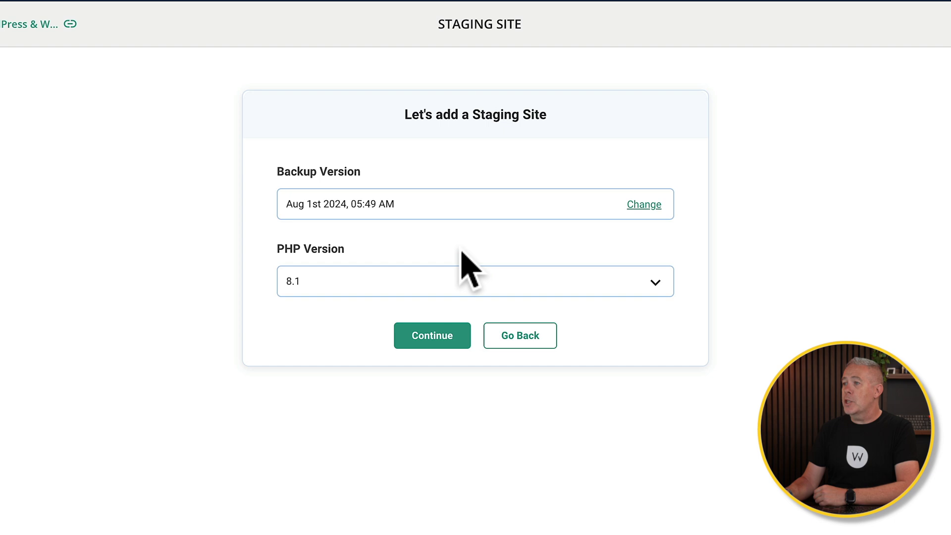
pyautogui.click(428, 335)
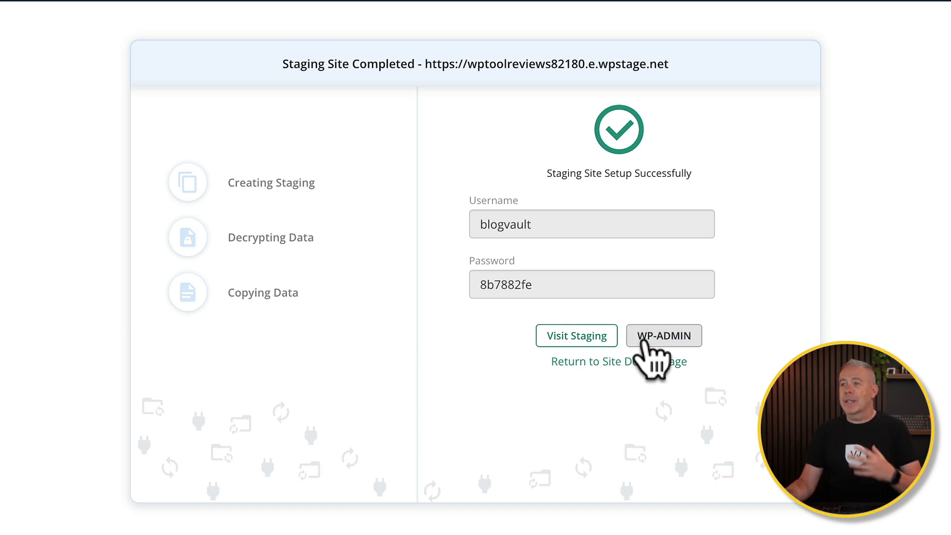
pyautogui.click(617, 360)
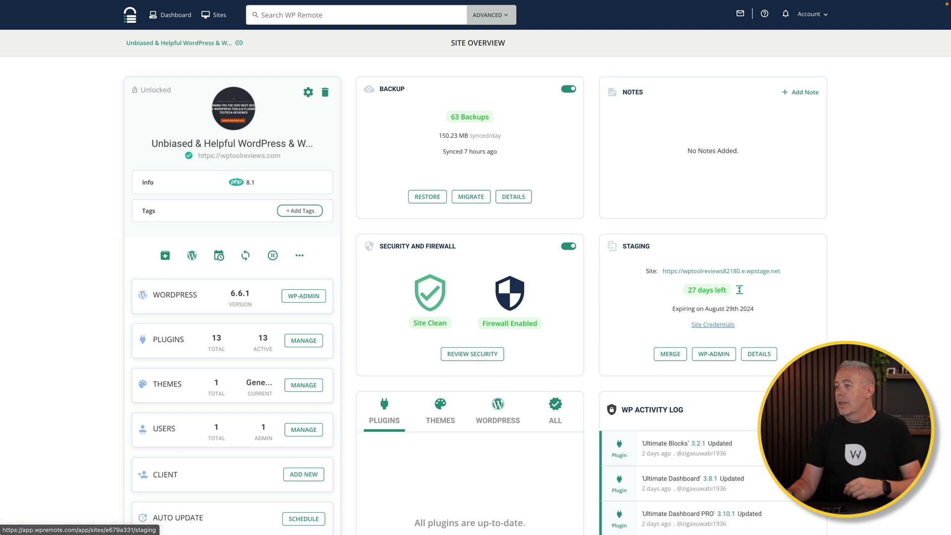
# Step: Open the site's advanced monitoring details and examine the uptime, SSL, visual and page content monitoring sections
pyautogui.scroll(-3, 670, 364)
pyautogui.scroll(-2, 233, 382)
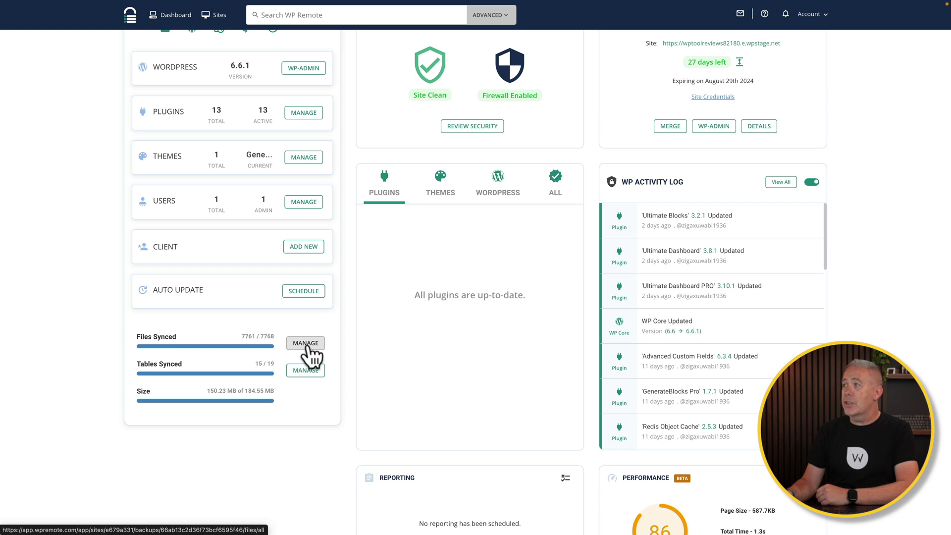
pyautogui.scroll(-5, 440, 355)
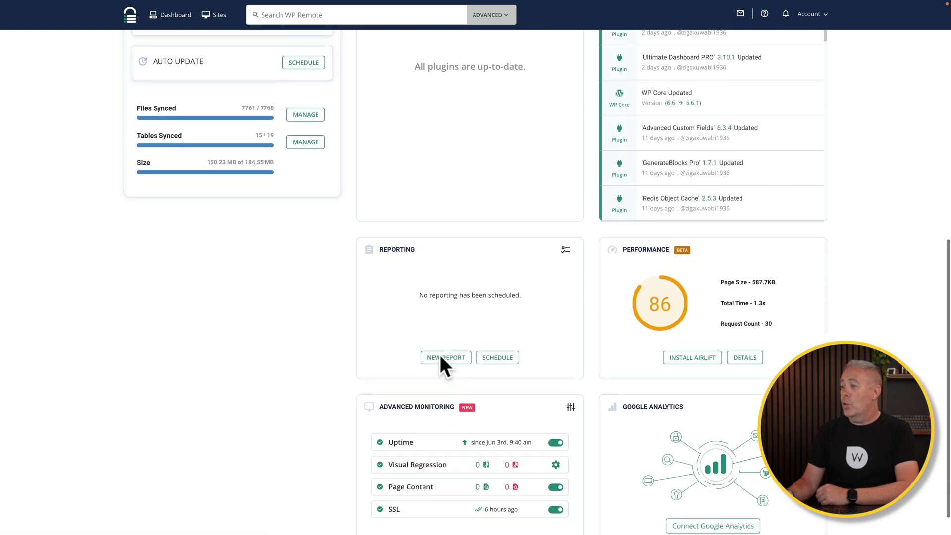
pyautogui.scroll(-1, 440, 354)
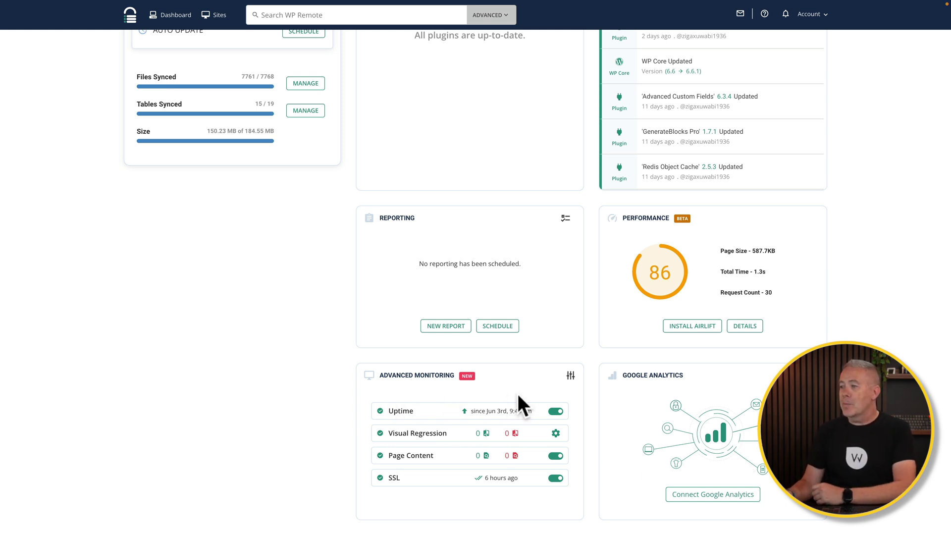
pyautogui.click(571, 376)
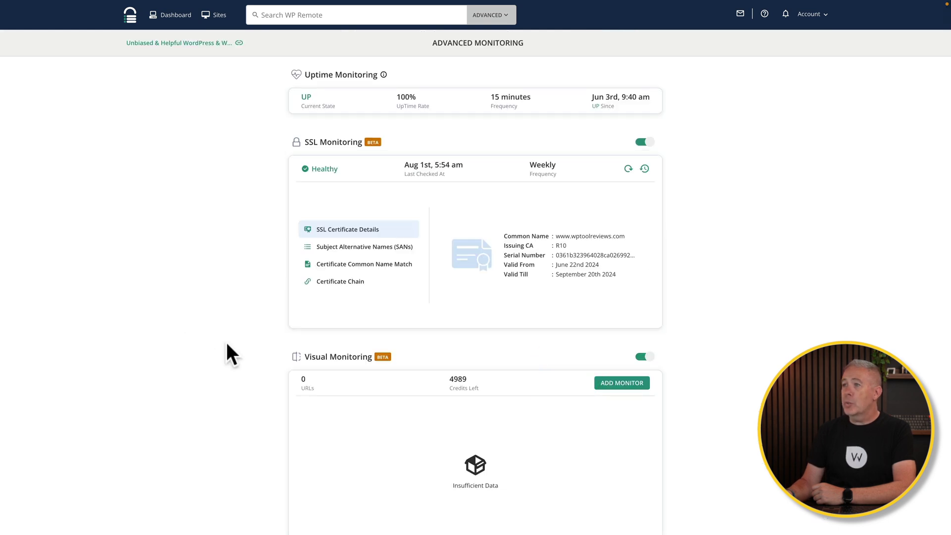
pyautogui.scroll(-1, 227, 344)
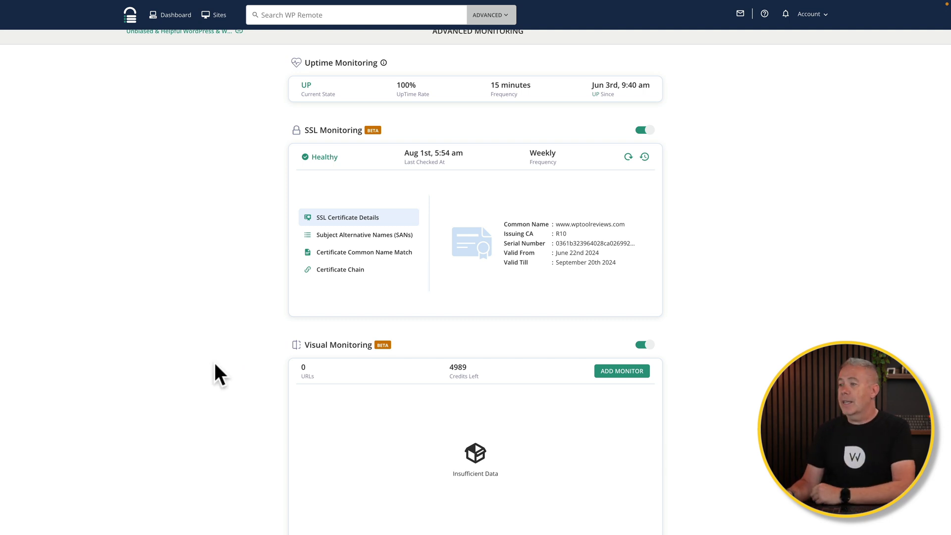
pyautogui.scroll(-3, 214, 364)
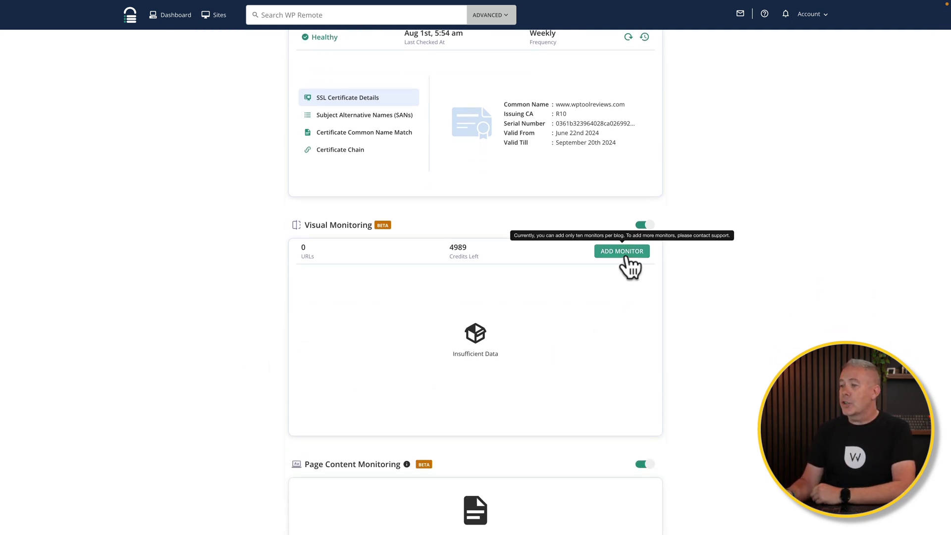
pyautogui.scroll(-3, 707, 376)
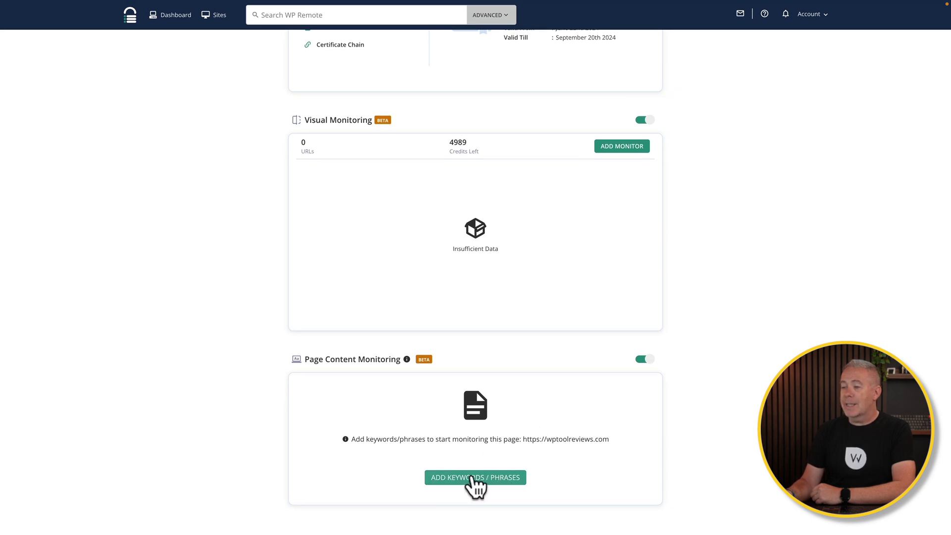
pyautogui.scroll(1, 475, 490)
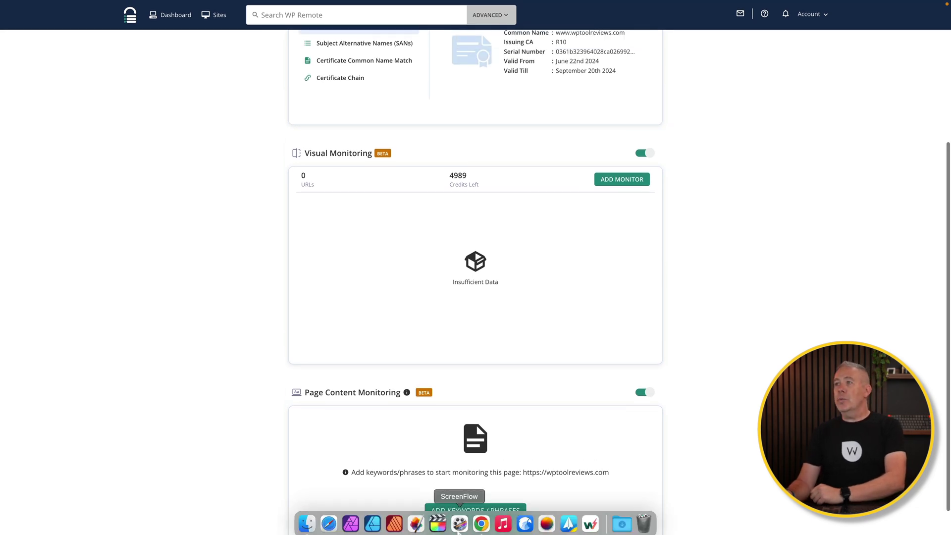
pyautogui.scroll(5, 705, 386)
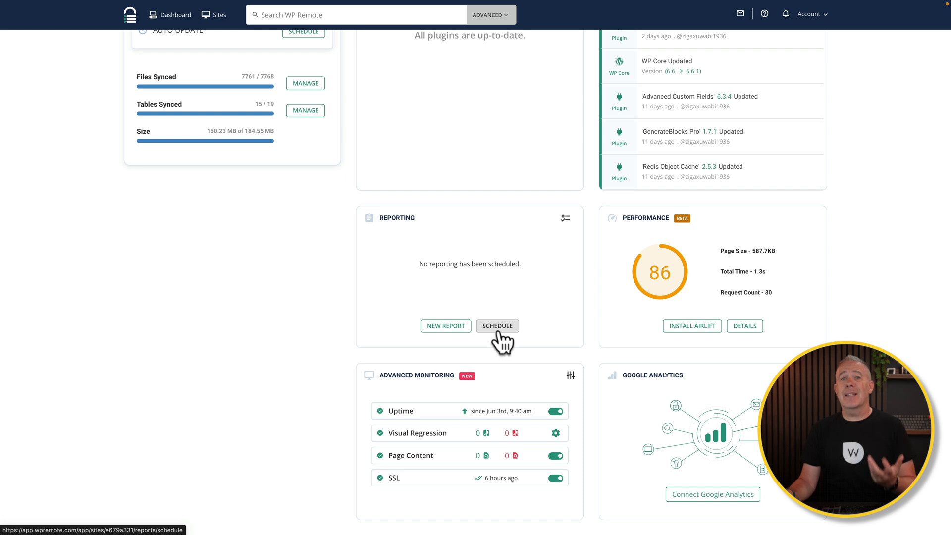
# Step: Check the custom work options in the site's reporting section and return to the site overview
pyautogui.click(566, 218)
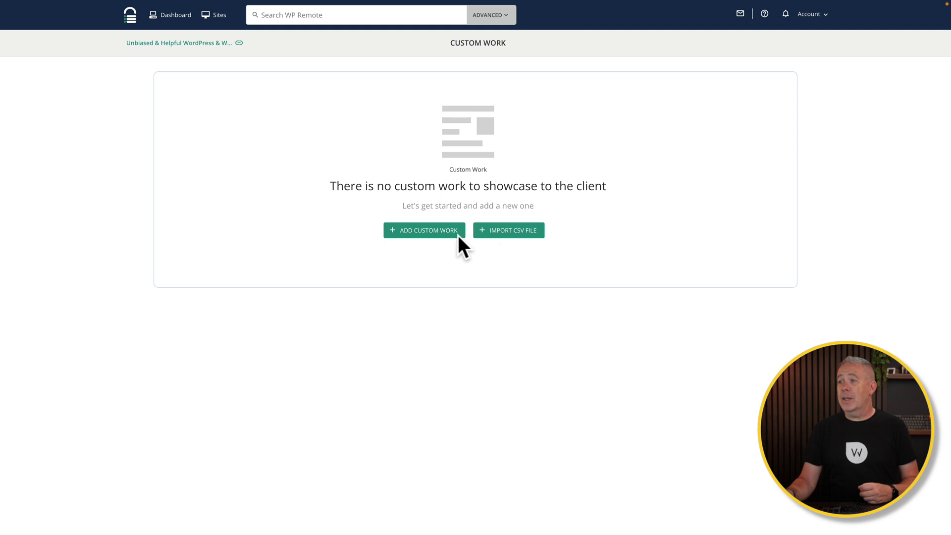
pyautogui.hotkey('alt', 'Left')
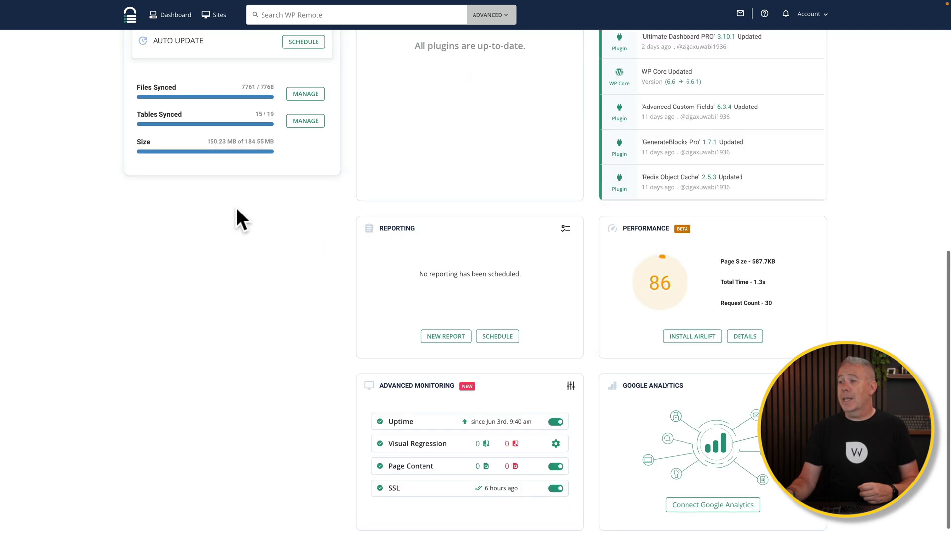
# Step: Generate a new website report for 25/07/2024 to 01/08/2024 with all available pages included, and open it for reading
pyautogui.click(444, 337)
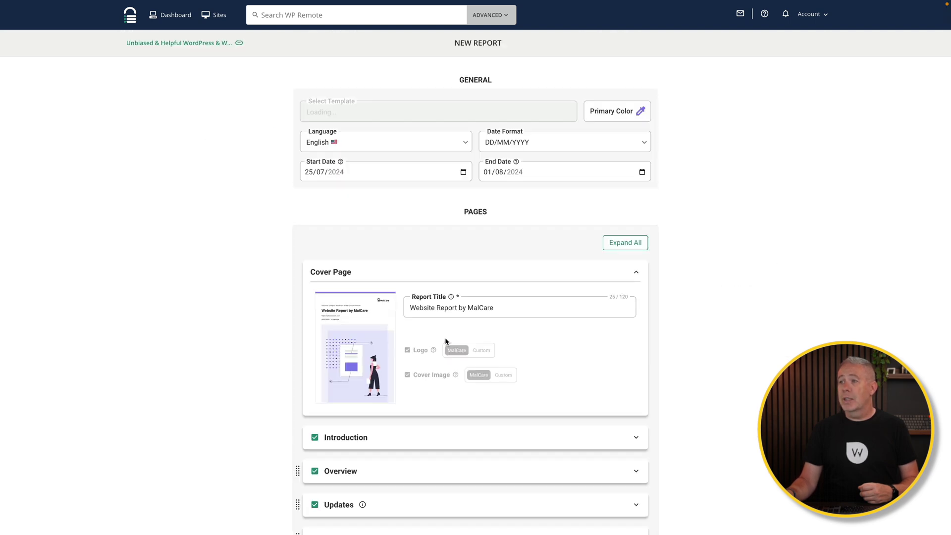
pyautogui.scroll(-4, 228, 350)
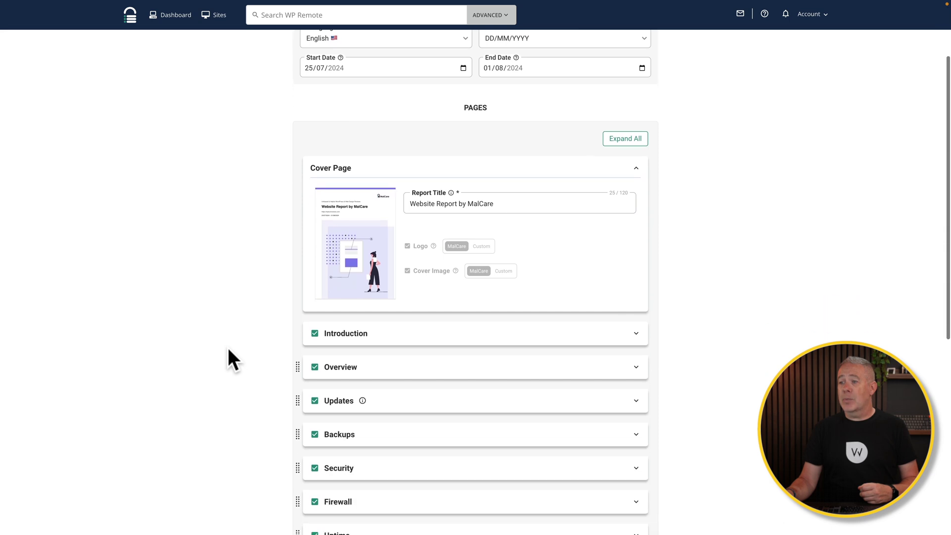
pyautogui.scroll(-5, 227, 350)
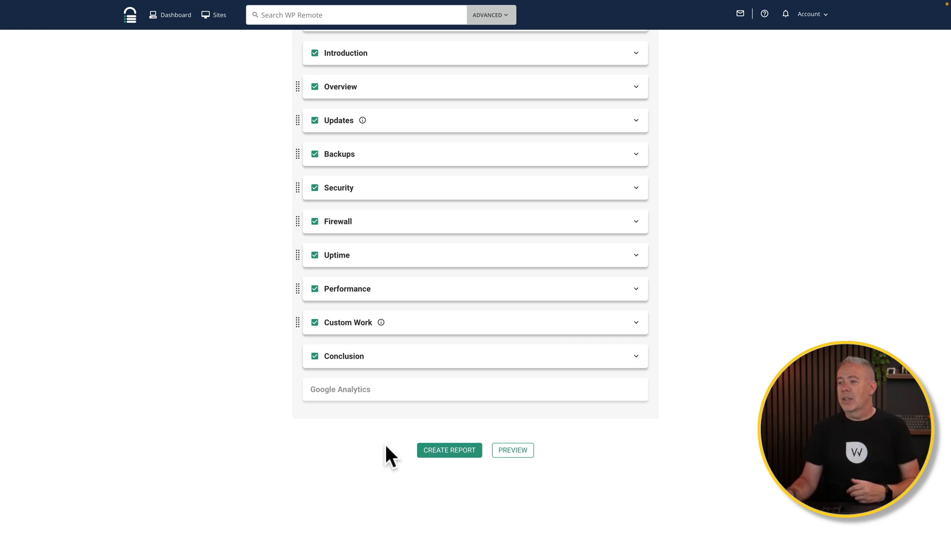
pyautogui.click(446, 451)
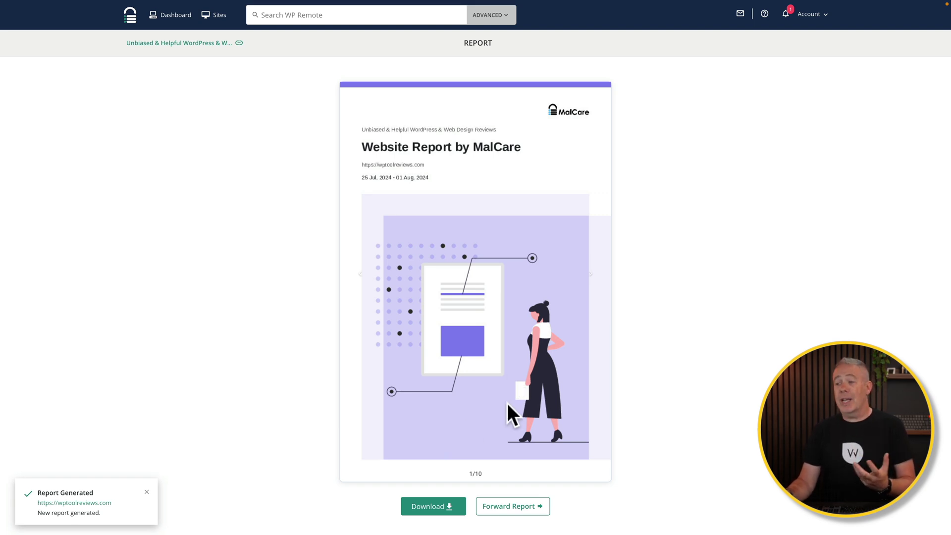
pyautogui.click(497, 441)
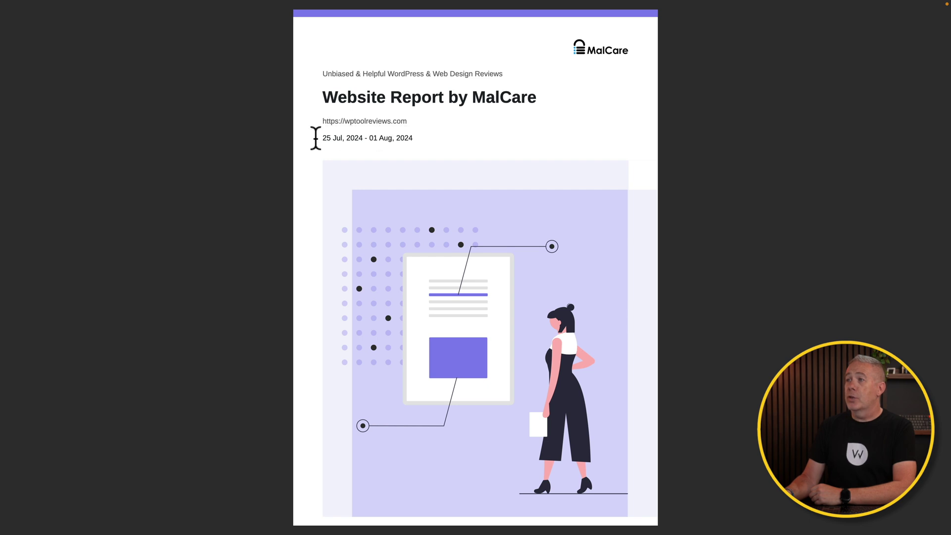
# Step: Page through the generated website report, reading the overview of backups, security, firewall, uptime and performance
pyautogui.press('Right')
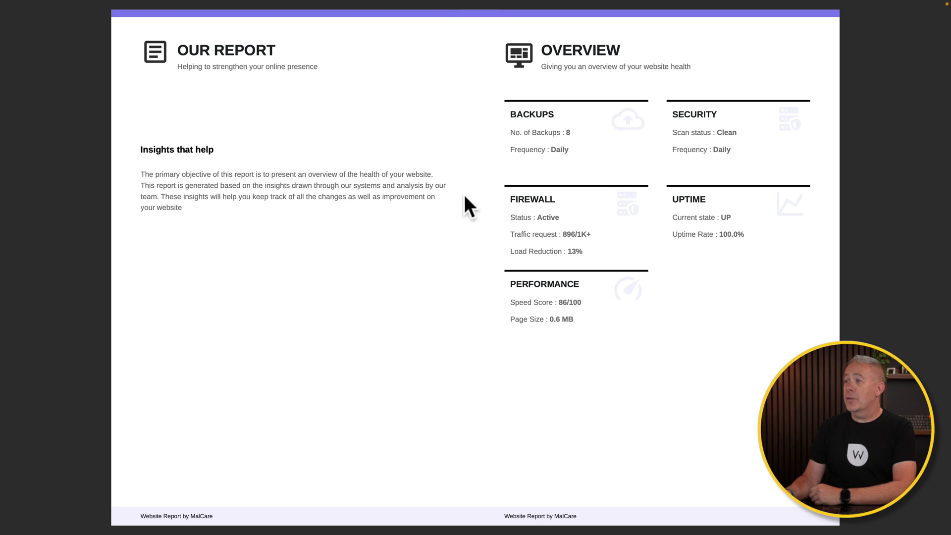
pyautogui.press('Right')
pyautogui.press('Right')
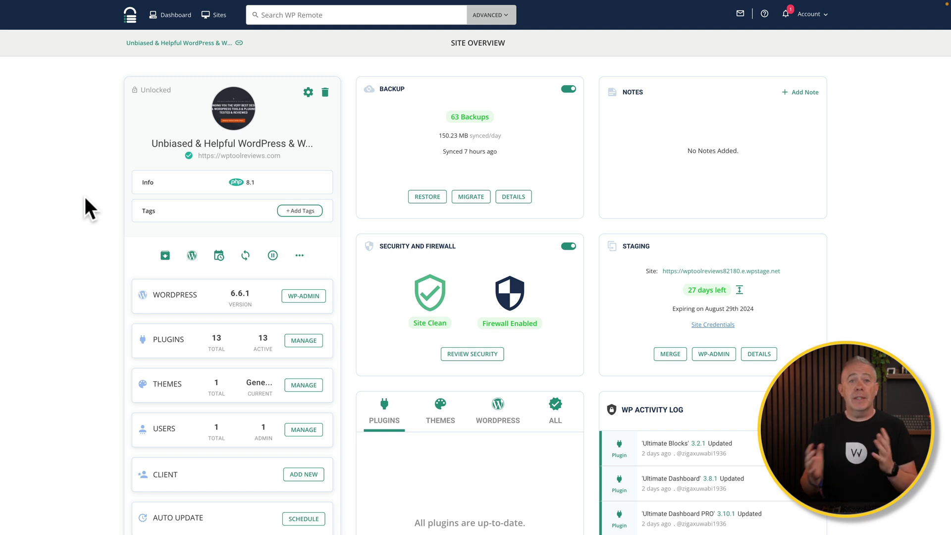
# Step: Review the Auto Update, DB Upgrade and Google Analytics sections of the site's settings, and close the settings
pyautogui.click(308, 92)
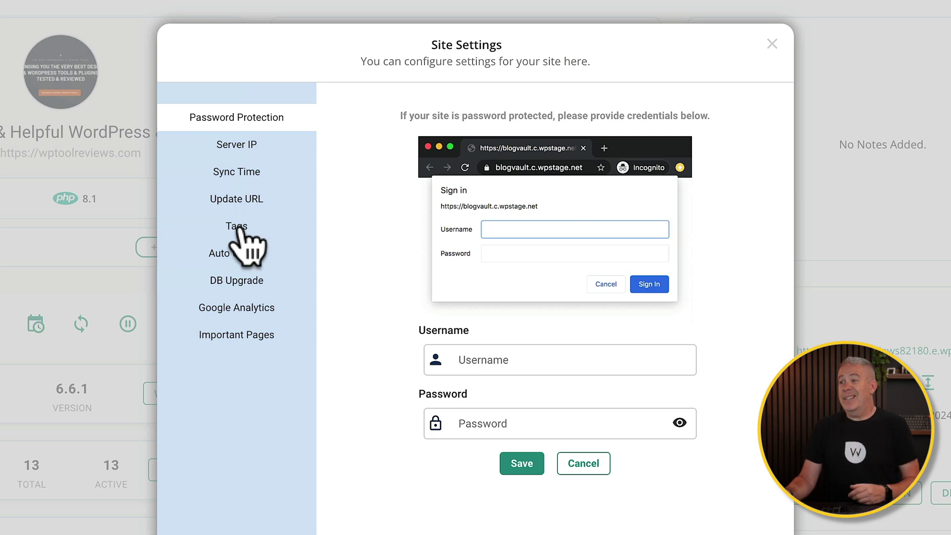
pyautogui.click(242, 251)
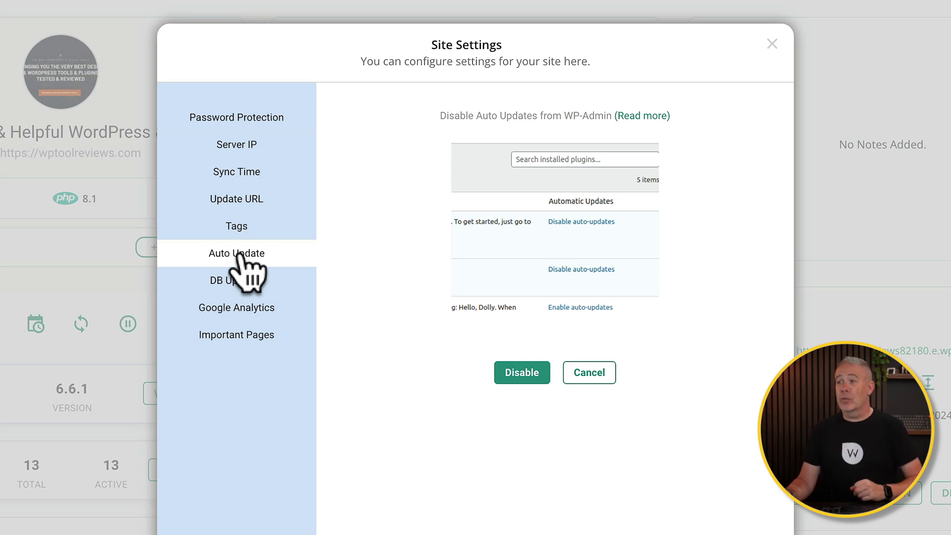
pyautogui.click(241, 280)
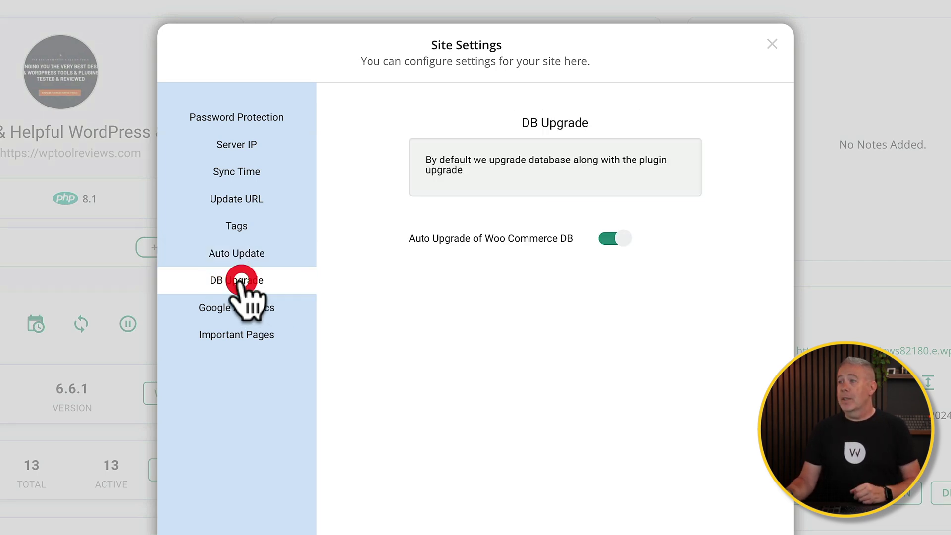
pyautogui.click(244, 310)
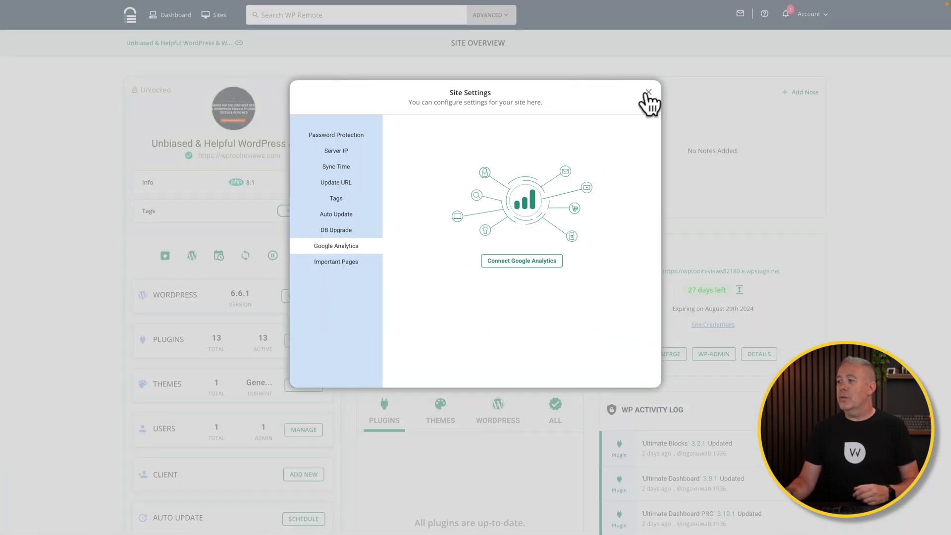
pyautogui.click(647, 92)
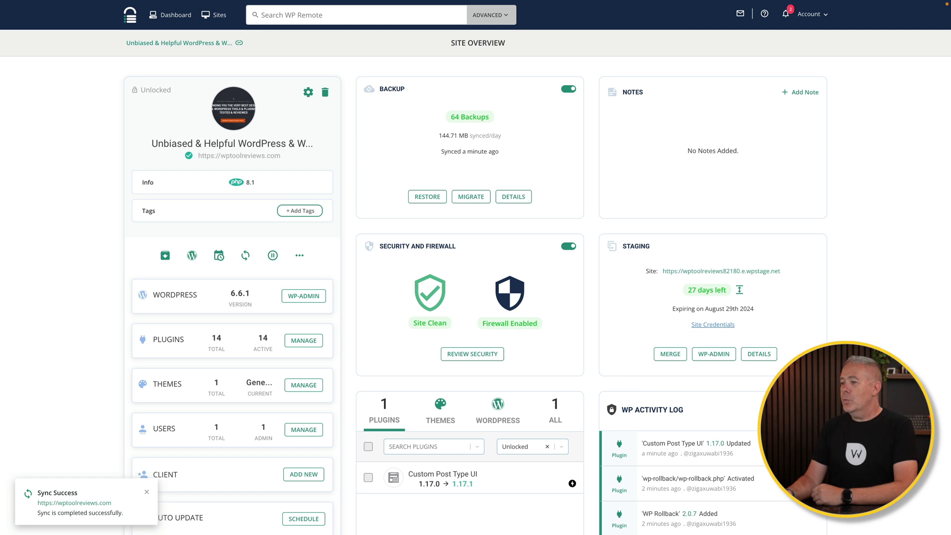
# Step: Update the Custom Post Type UI plugin from 1.17.0 to 1.17.1 on the site using Safe Update
pyautogui.scroll(-2, 625, 393)
pyautogui.scroll(-2, 458, 332)
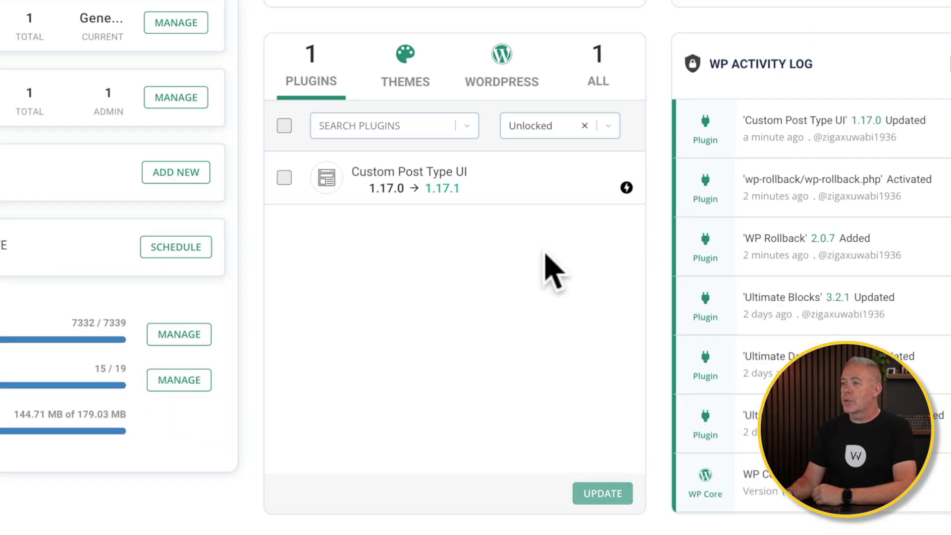
pyautogui.click(280, 172)
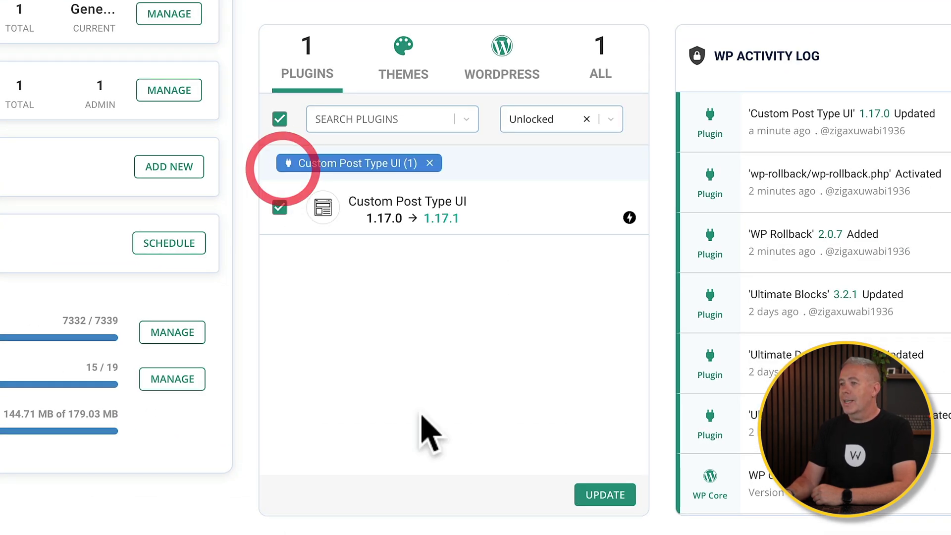
pyautogui.click(601, 493)
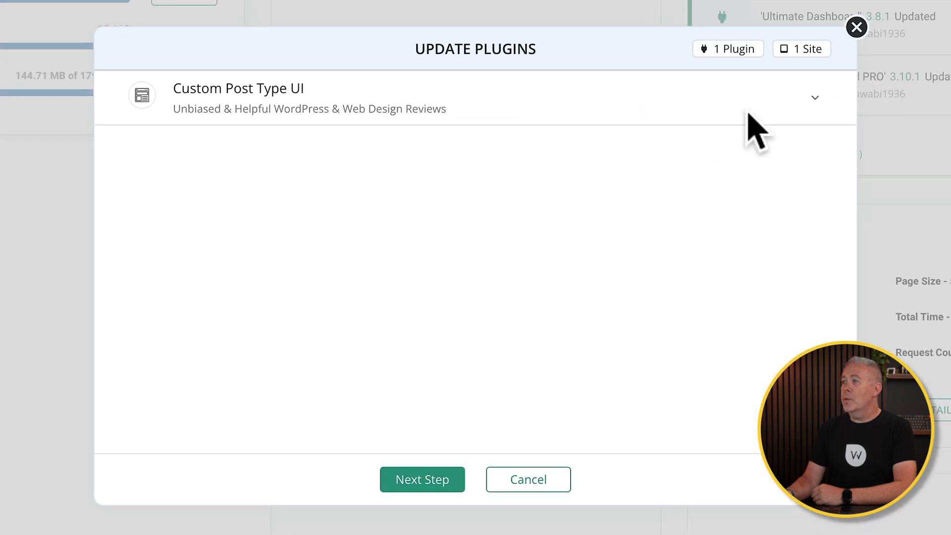
pyautogui.click(814, 97)
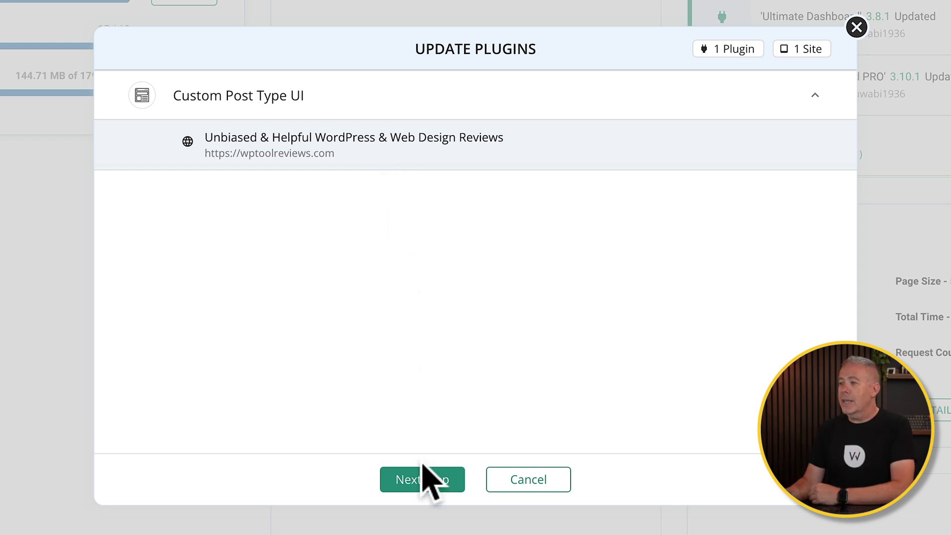
pyautogui.click(421, 478)
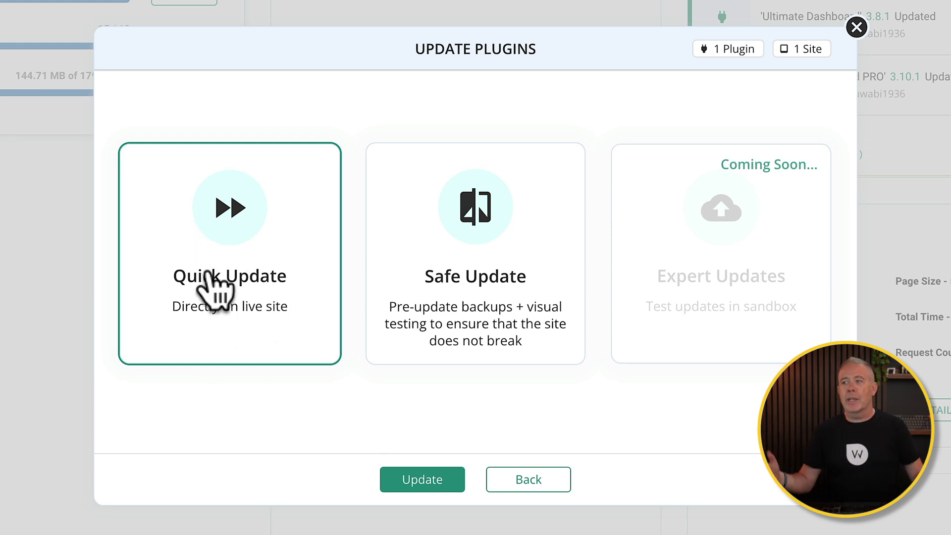
pyautogui.click(463, 287)
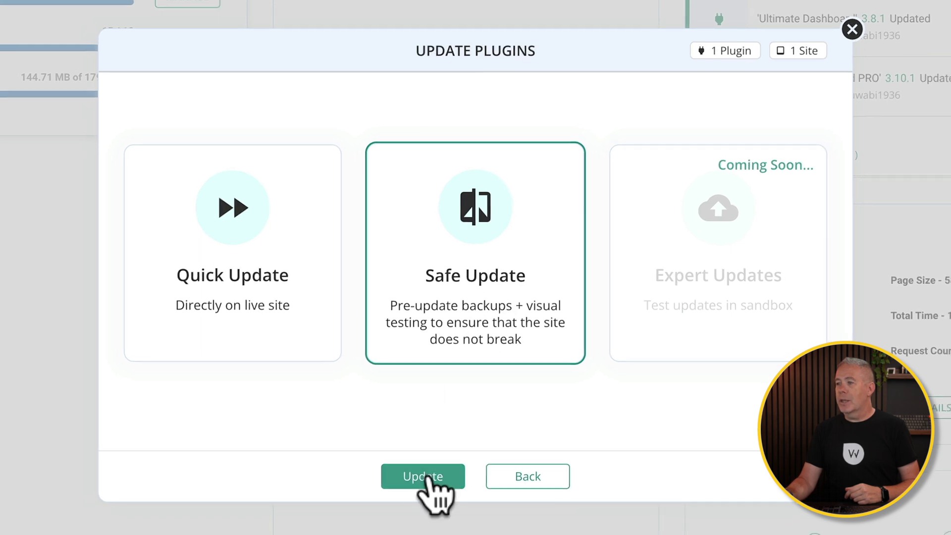
pyautogui.click(425, 475)
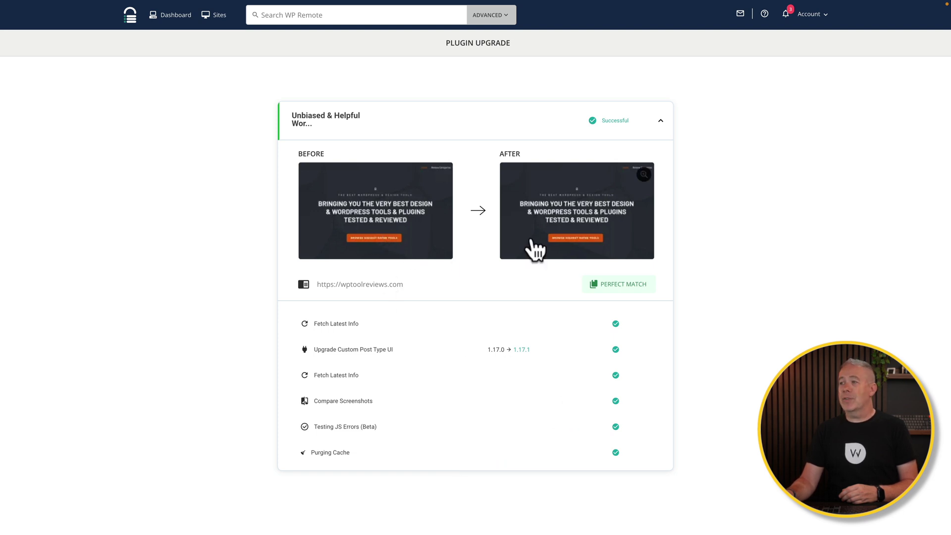
# Step: Compare the before, after and diff views of the homepage in the plugin update's visual regression results
pyautogui.click(384, 213)
pyautogui.scroll(-15, 581, 278)
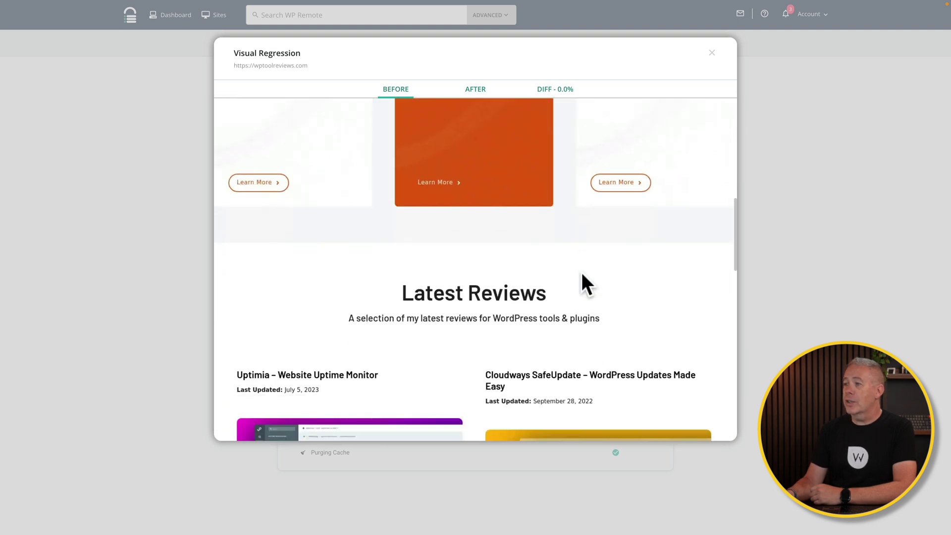
pyautogui.scroll(15, 581, 272)
pyautogui.click(478, 92)
pyautogui.scroll(-10, 573, 276)
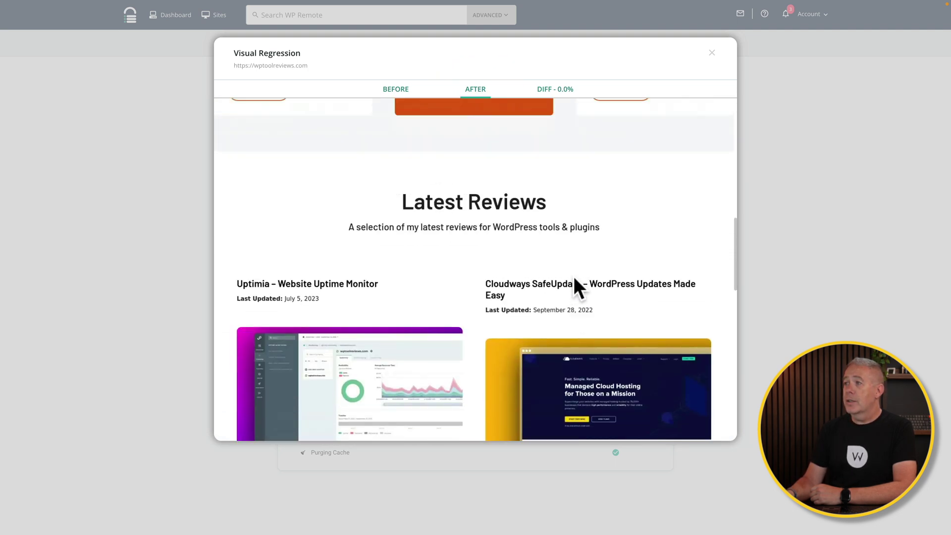
pyautogui.scroll(12, 573, 277)
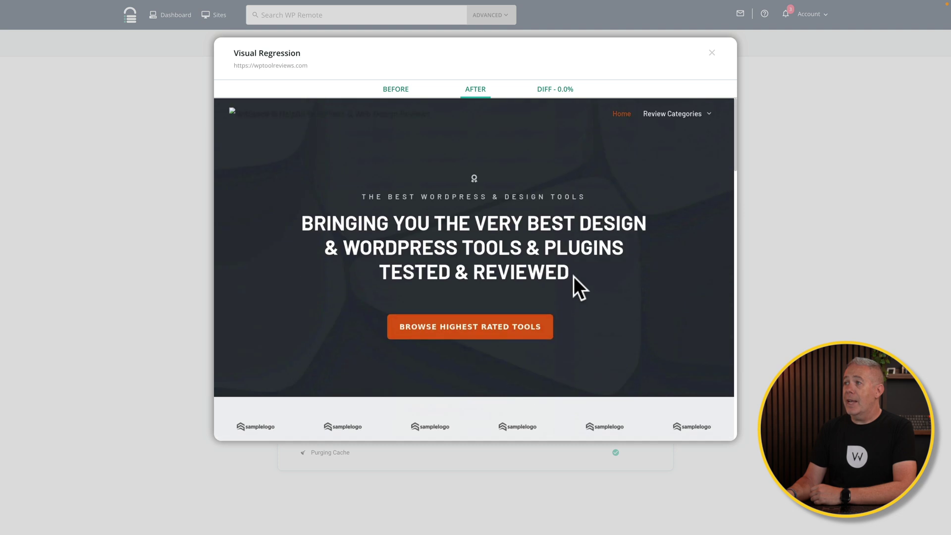
pyautogui.click(555, 94)
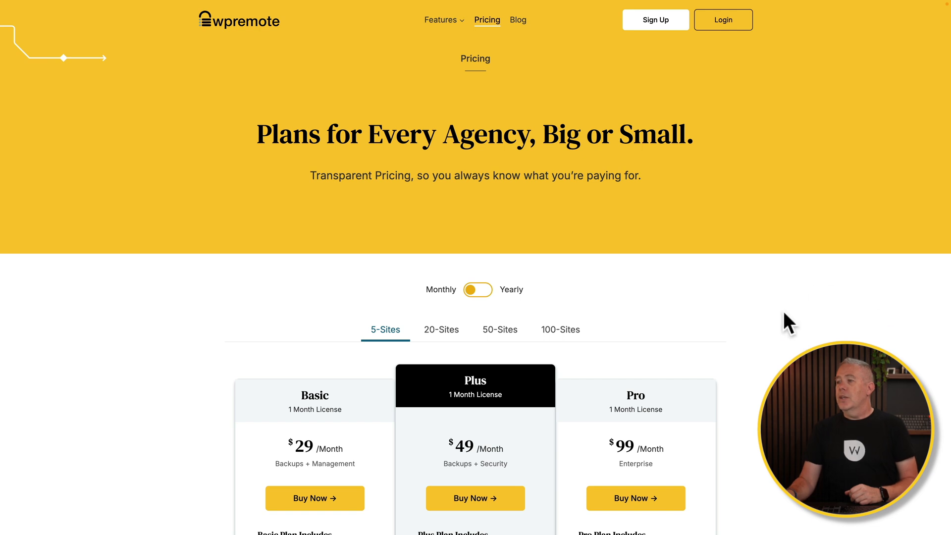
# Step: Compare the monthly and yearly pricing of the 5-site Basic, Plus and Pro plans, ending on monthly pricing
pyautogui.scroll(-5, 791, 302)
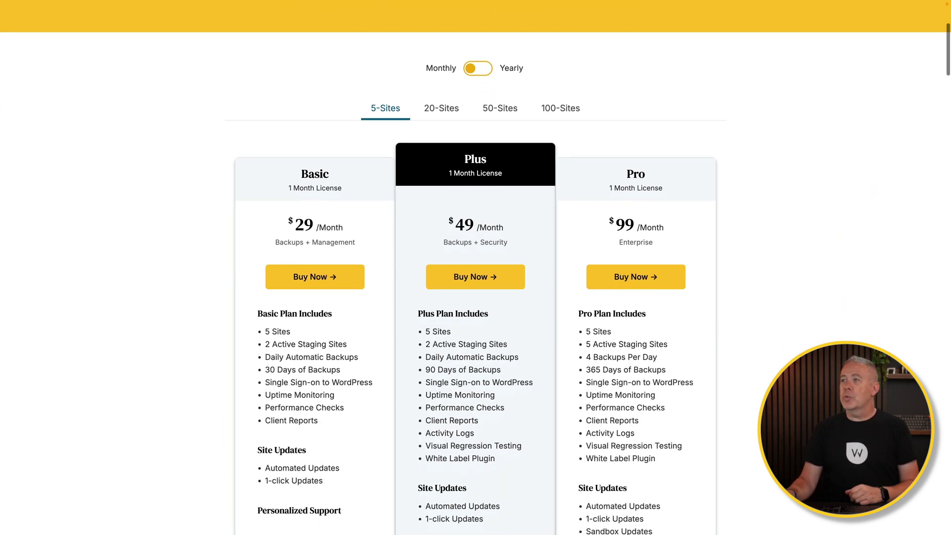
pyautogui.click(478, 68)
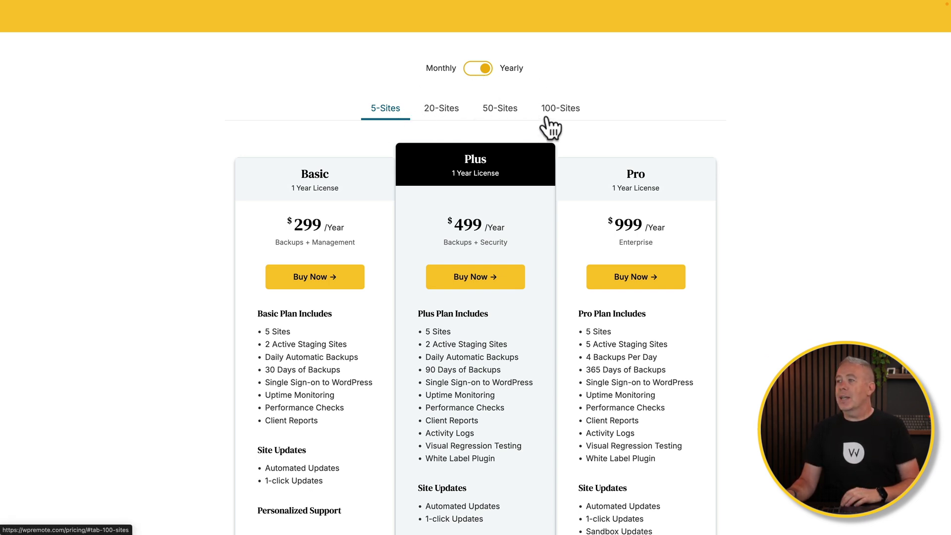
pyautogui.click(468, 70)
pyautogui.scroll(-2, 186, 392)
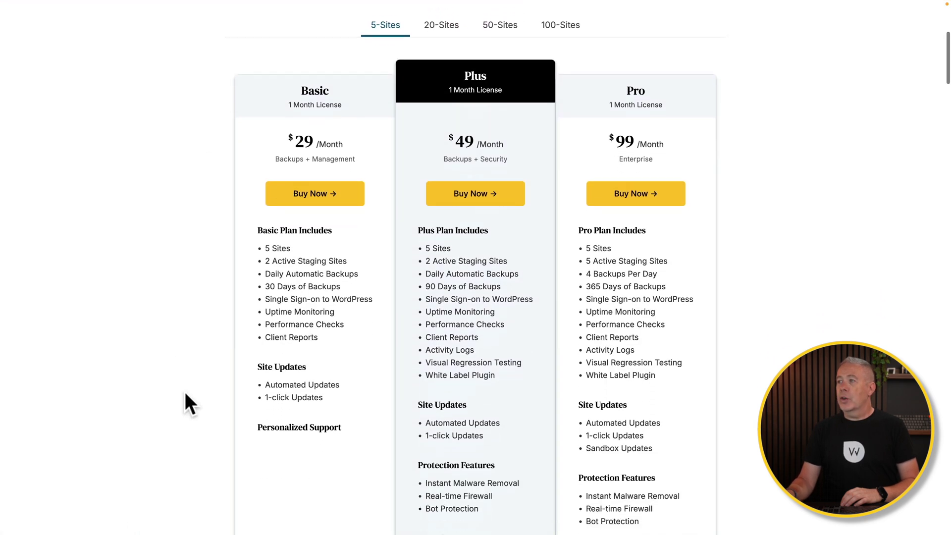